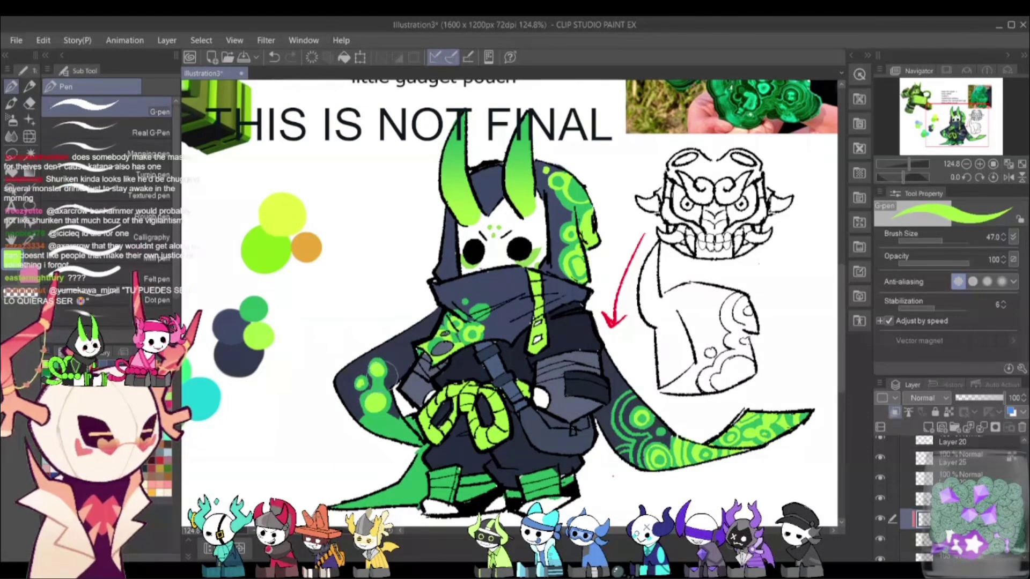
# Join the two lime spots on the cape beside the bent arm and add a lime centre to the small green spot with the HIMOG pen
pyautogui.moveTo(396, 400); pyautogui.dragTo(402, 389)
pyautogui.hotkey('ctrl', 'z')
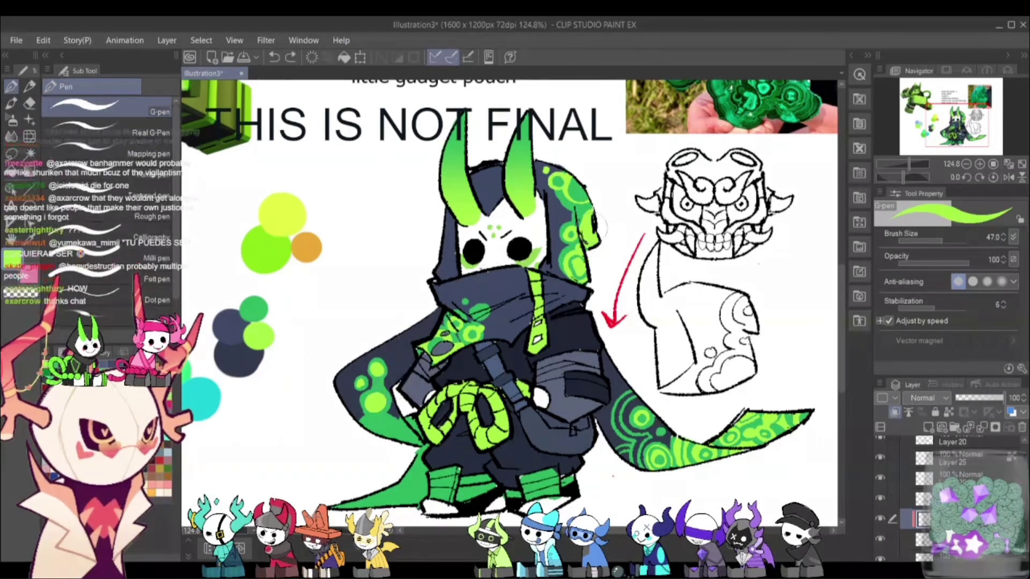
pyautogui.moveTo(949, 131); pyautogui.dragTo(910, 165)
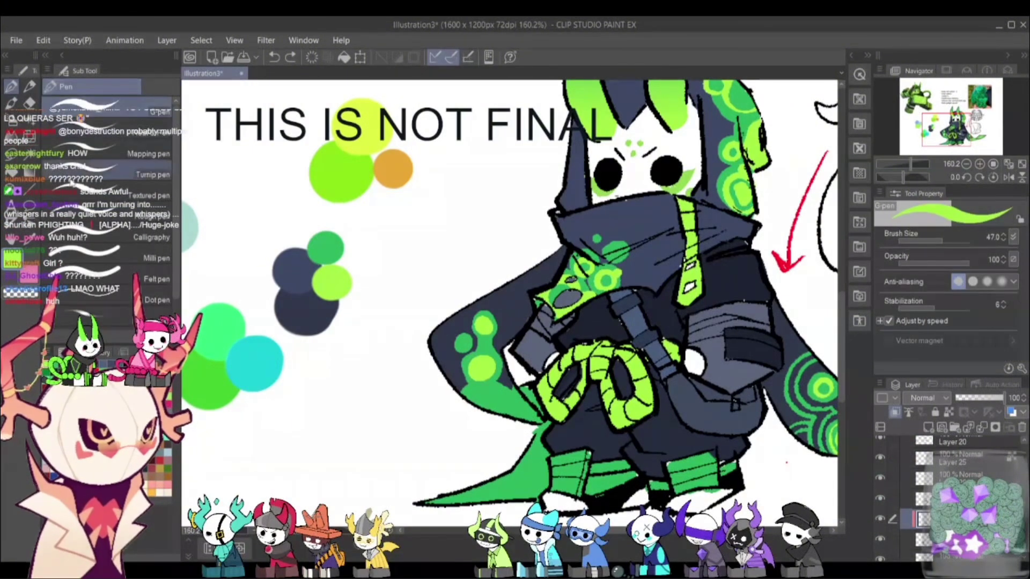
pyautogui.click(30, 86)
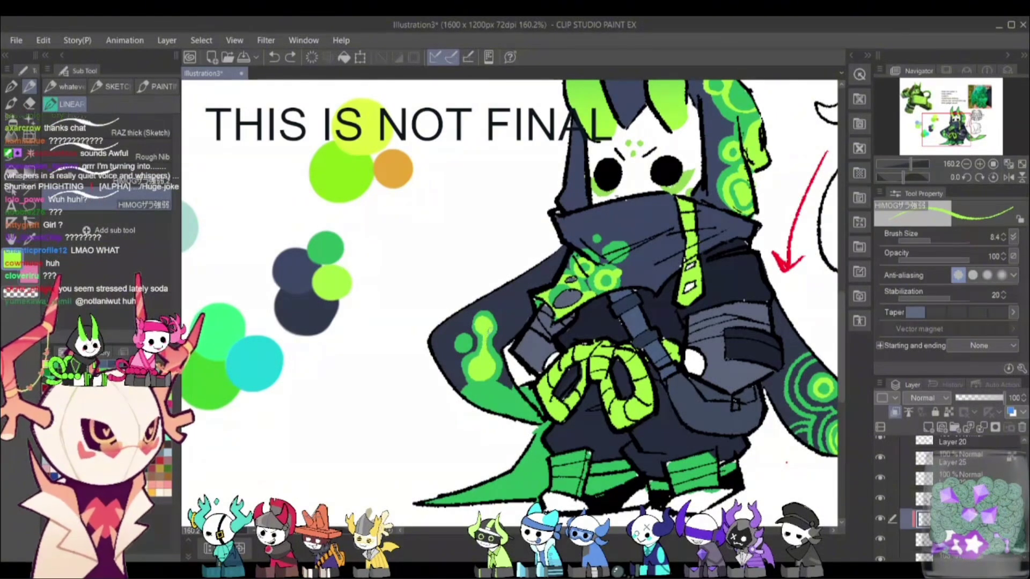
pyautogui.moveTo(464, 338); pyautogui.dragTo(464, 344)
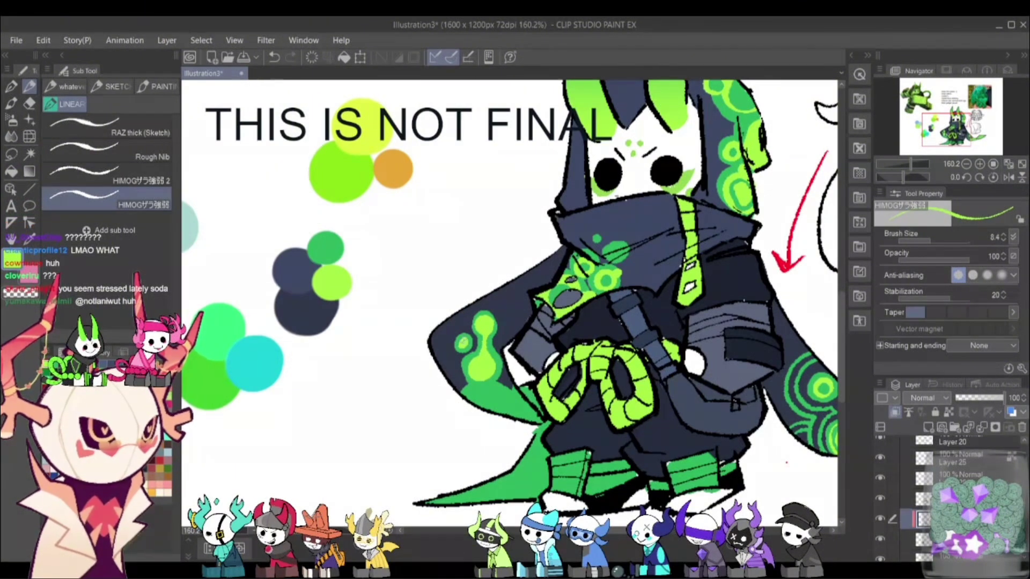
# Try to trace a green contour around the ringed spots on the cape beside the bent arm
pyautogui.keyDown('alt'); pyautogui.click(468, 360); pyautogui.keyUp('alt')
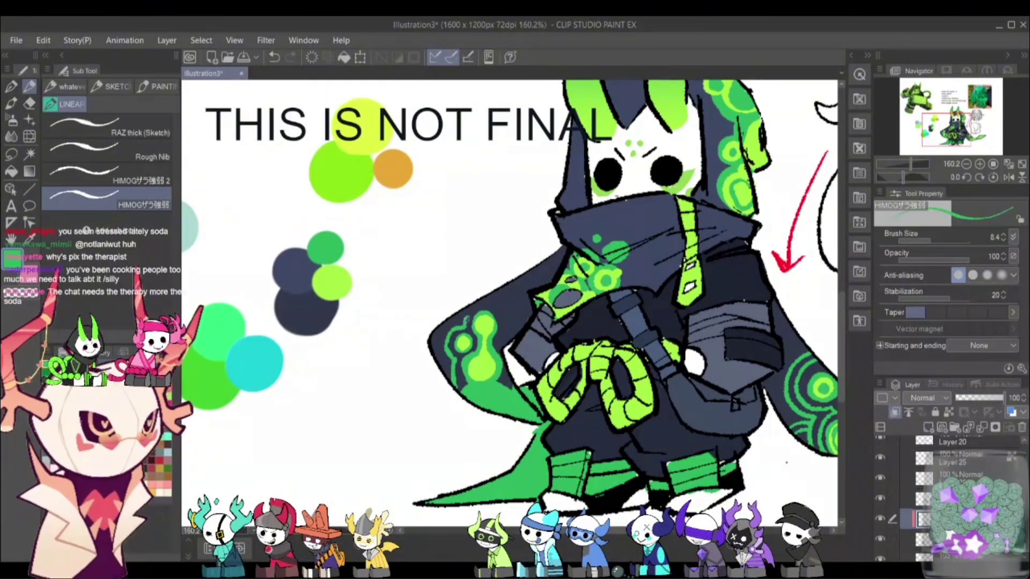
pyautogui.moveTo(508, 328); pyautogui.dragTo(506, 341)
pyautogui.hotkey('ctrl', 'z')
pyautogui.hotkey('ctrl', 'z')
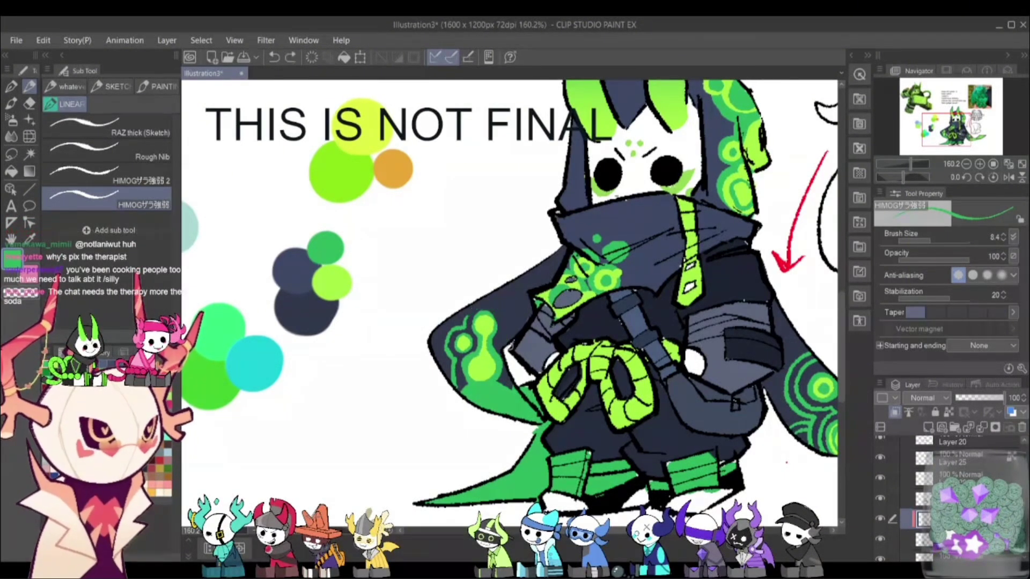
# Set the brush size to 13.1 and paint green rings inside the joined lime spots on the cape
pyautogui.moveTo(552, 259); pyautogui.dragTo(509, 350)
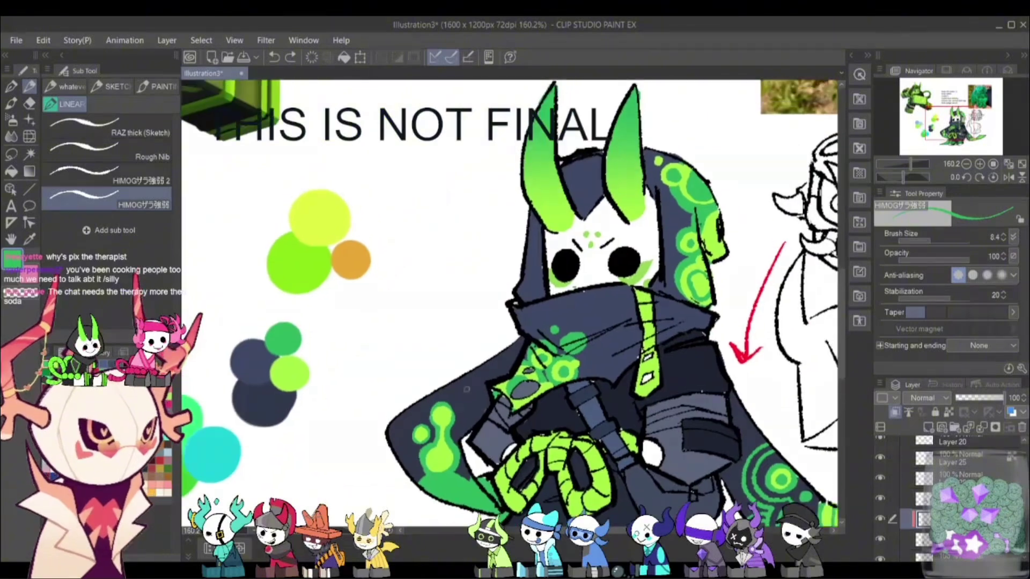
pyautogui.moveTo(435, 459); pyautogui.dragTo(442, 437)
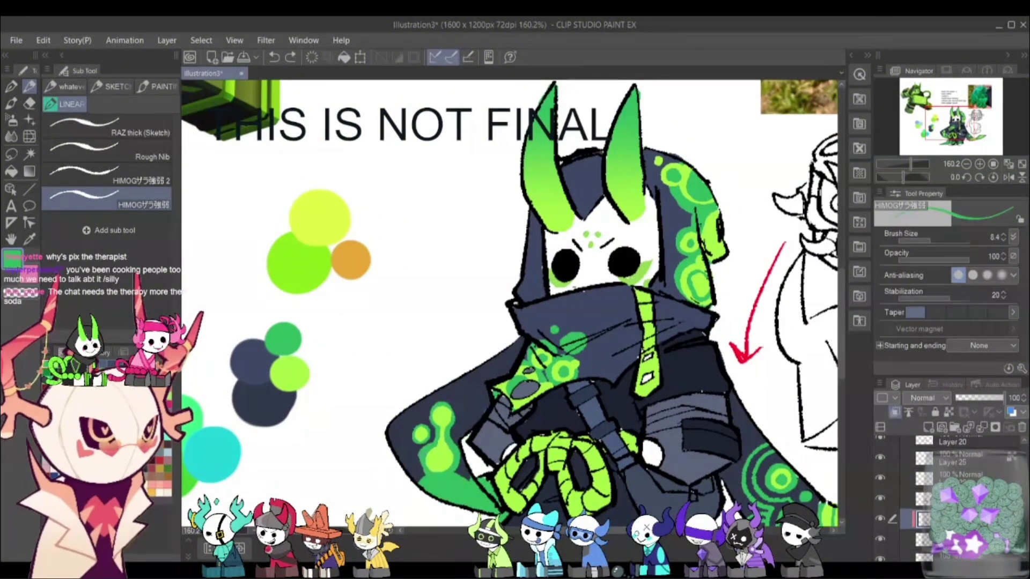
pyautogui.keyDown('alt'); pyautogui.click(438, 454); pyautogui.keyUp('alt')
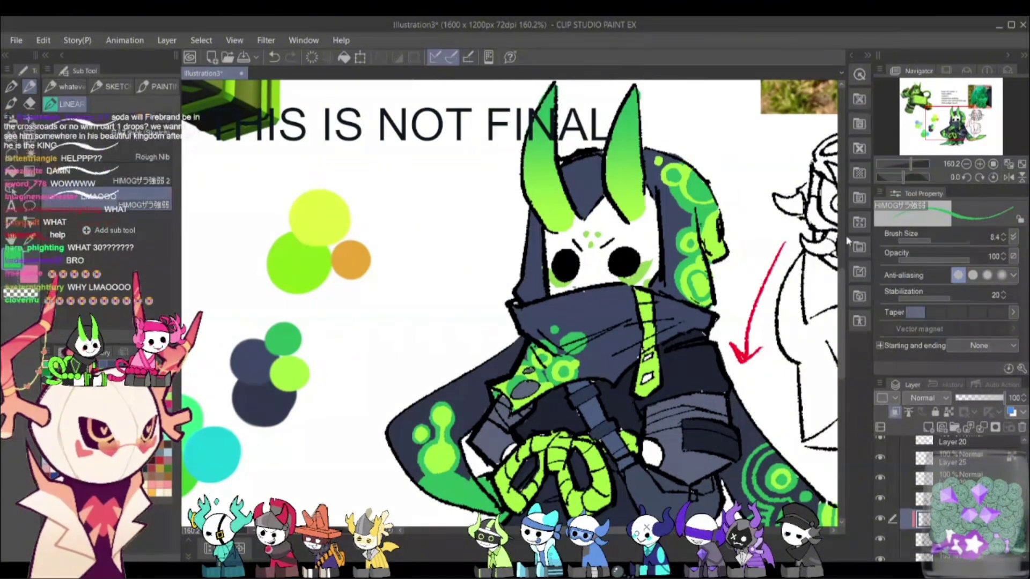
pyautogui.click(933, 243)
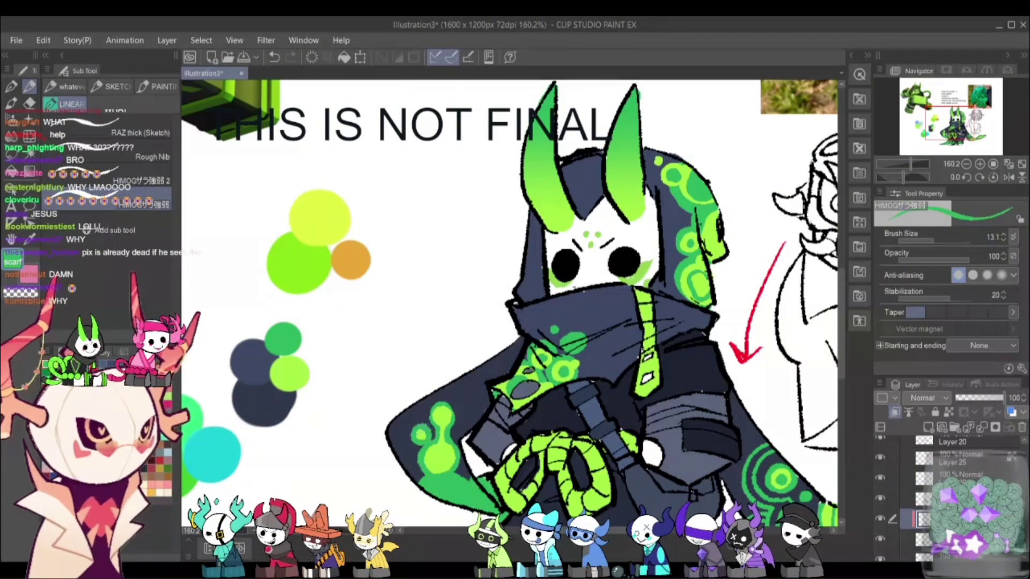
pyautogui.moveTo(648, 351); pyautogui.dragTo(662, 309)
pyautogui.moveTo(456, 413); pyautogui.dragTo(461, 415)
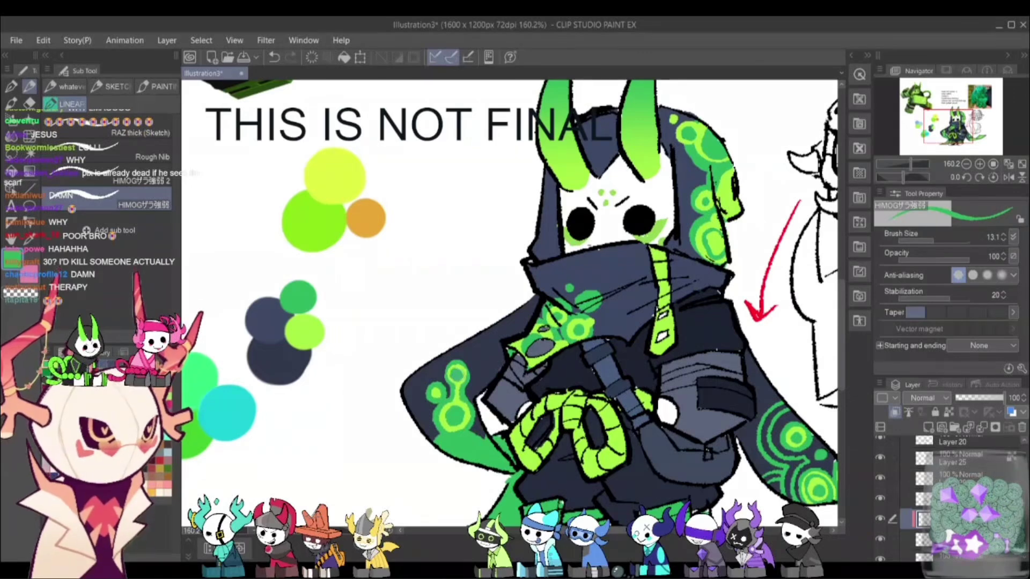
# Paint lime patches on the cape's green lower edge and on the pointed cloth tail, using the G-pen for the tail
pyautogui.keyDown('alt'); pyautogui.click(441, 419); pyautogui.keyUp('alt')
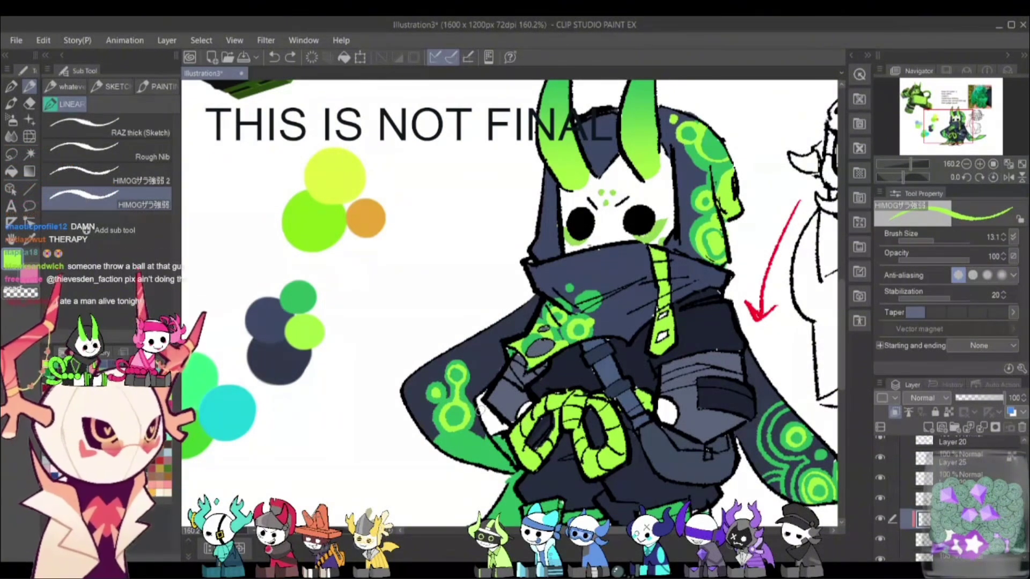
pyautogui.keyDown('alt'); pyautogui.click(462, 382); pyautogui.keyUp('alt')
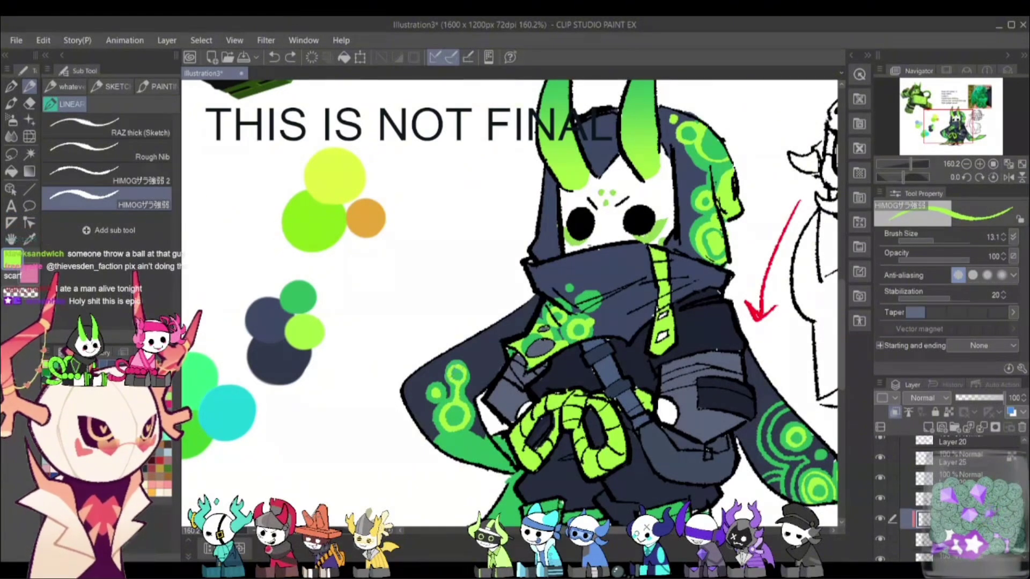
pyautogui.keyDown('alt'); pyautogui.click(452, 363); pyautogui.keyUp('alt')
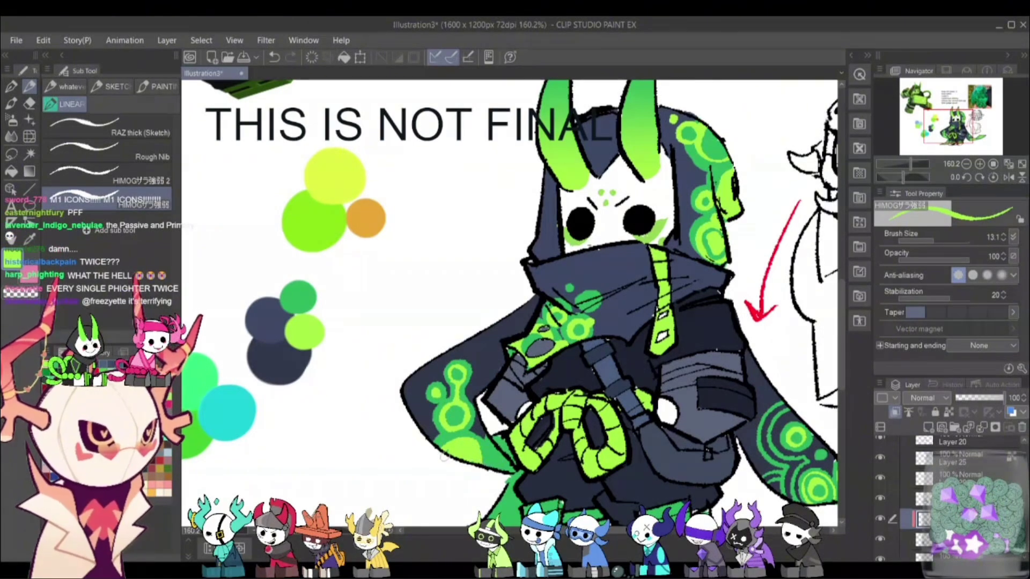
pyautogui.moveTo(759, 512); pyautogui.dragTo(781, 380)
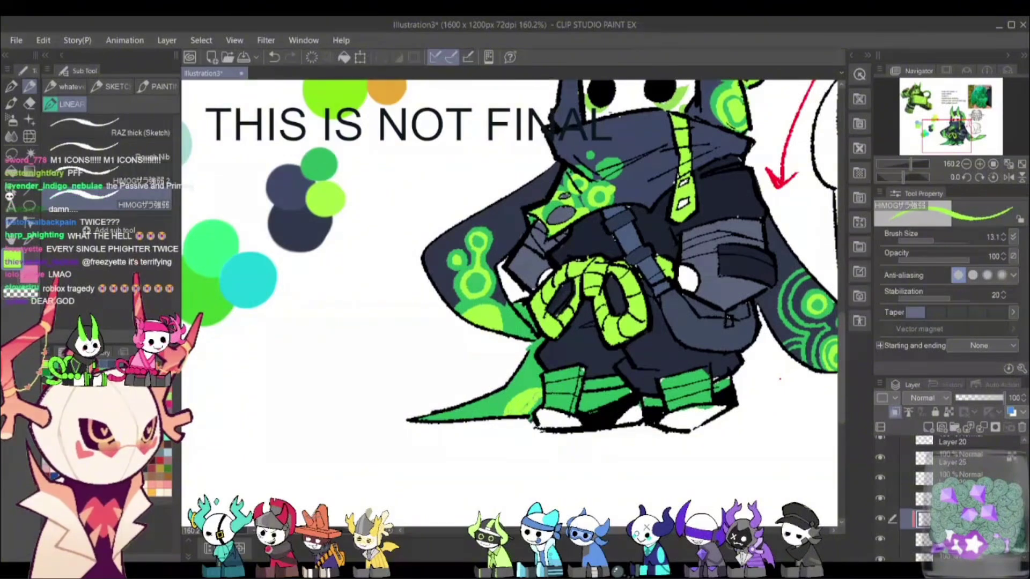
pyautogui.click(12, 86)
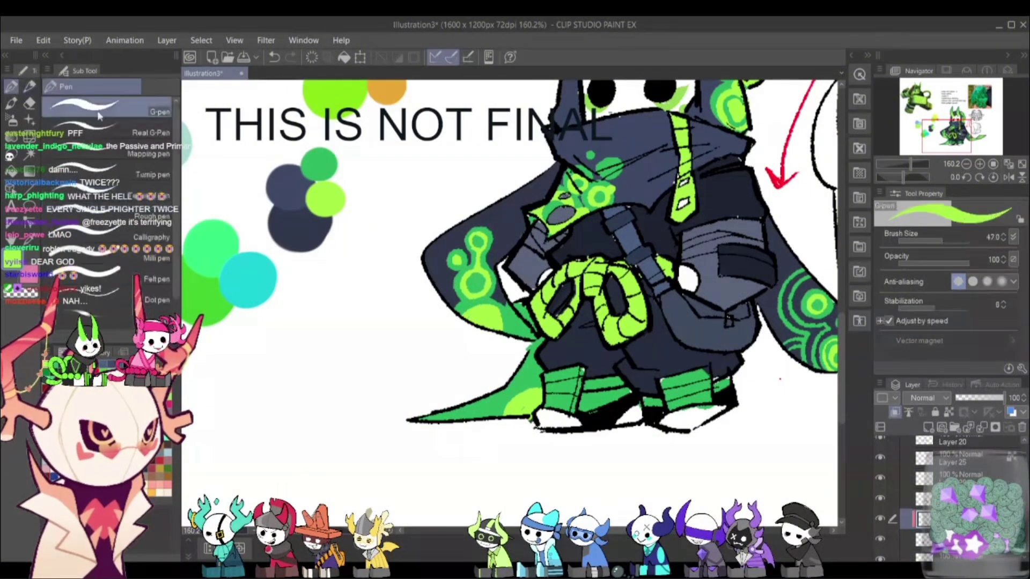
pyautogui.moveTo(527, 382)
pyautogui.mouseDown()
pyautogui.moveTo(524, 413)
pyautogui.moveTo(455, 419)
pyautogui.mouseUp()
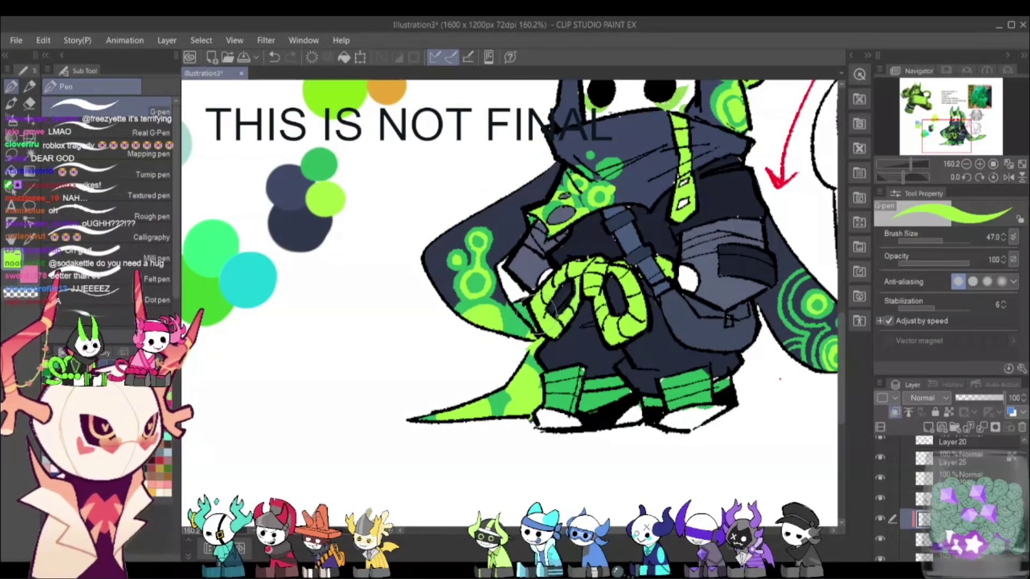
# Paint alternating green and lime arcs into the patch on the cape's lower edge, above the cloth tail
pyautogui.moveTo(953, 132); pyautogui.dragTo(950, 130)
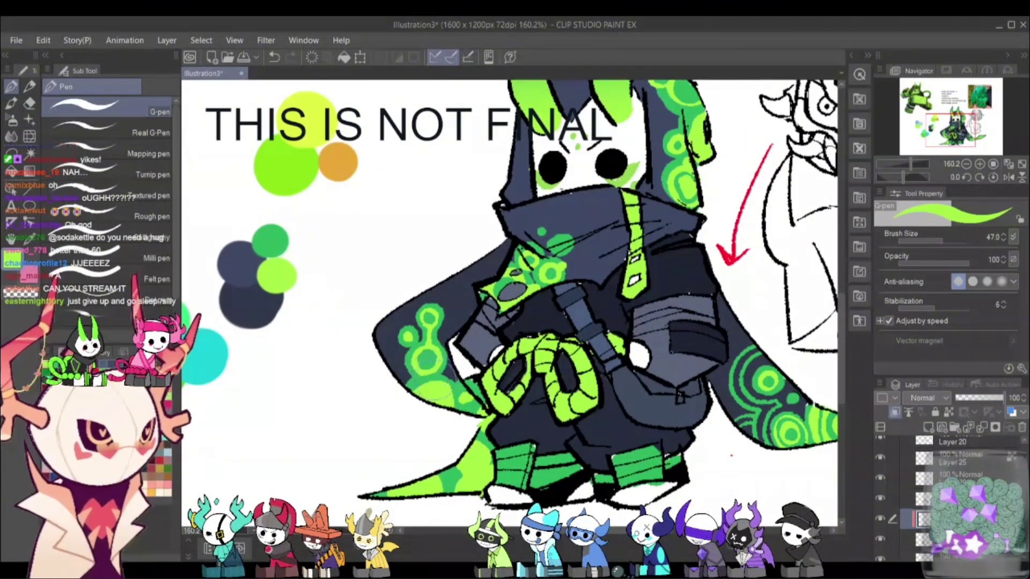
pyautogui.keyDown('alt'); pyautogui.click(437, 378); pyautogui.keyUp('alt')
pyautogui.click(429, 361)
pyautogui.hotkey('ctrl', 'z')
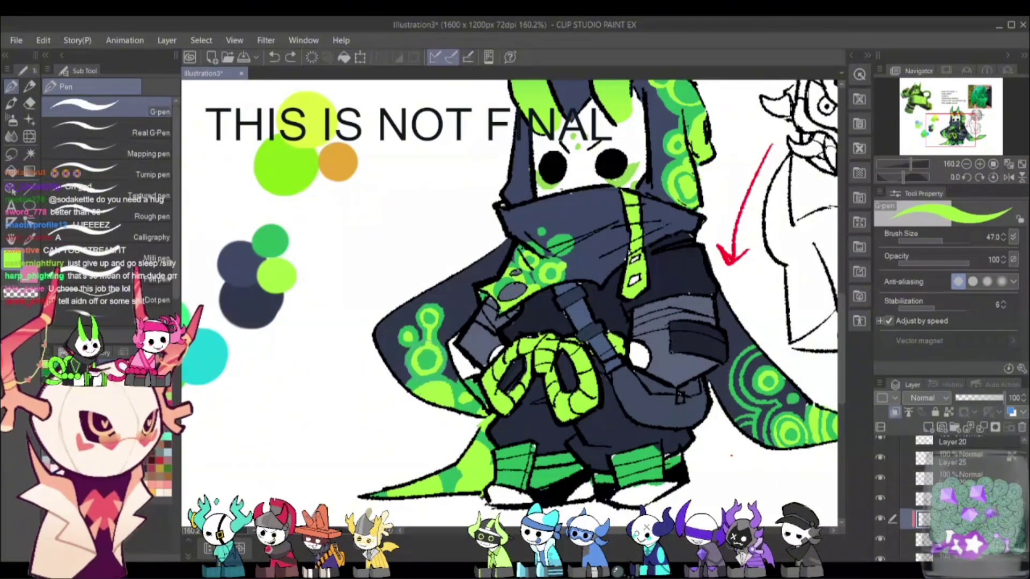
pyautogui.keyDown('alt'); pyautogui.click(459, 393); pyautogui.keyUp('alt')
pyautogui.moveTo(437, 396)
pyautogui.mouseDown()
pyautogui.moveTo(427, 402)
pyautogui.moveTo(441, 408)
pyautogui.mouseUp()
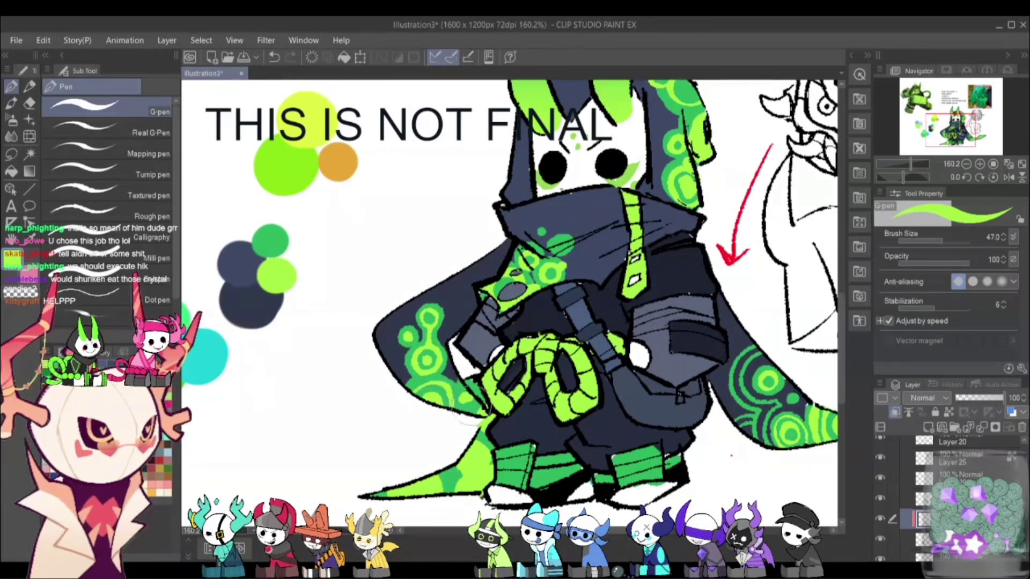
# Paint concentric green and lime rings on the wide part of the cloth tail beside the boot wraps
pyautogui.keyDown('alt'); pyautogui.click(458, 479); pyautogui.keyUp('alt')
pyautogui.moveTo(476, 458); pyautogui.dragTo(477, 492)
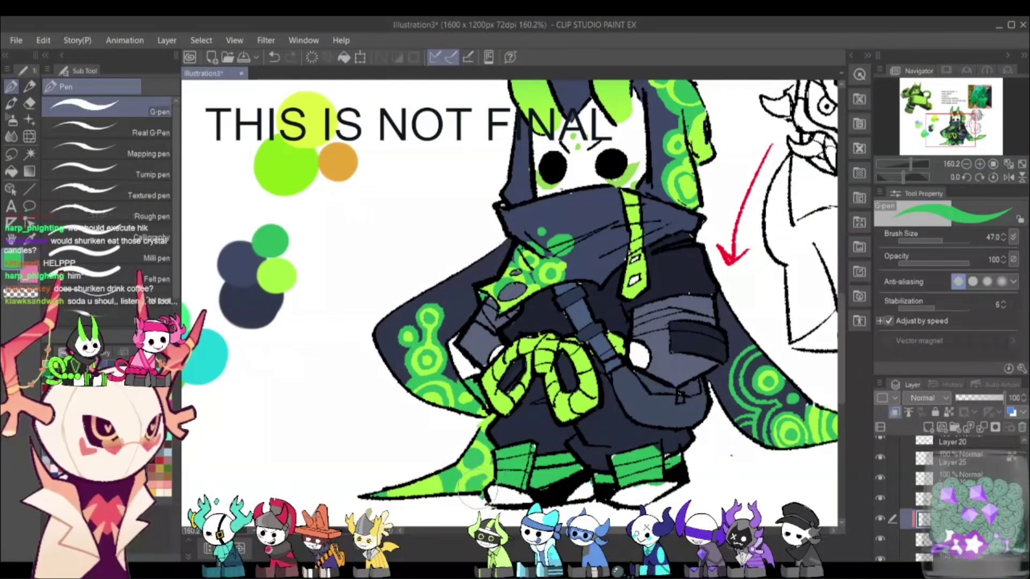
pyautogui.keyDown('alt'); pyautogui.click(453, 390); pyautogui.keyUp('alt')
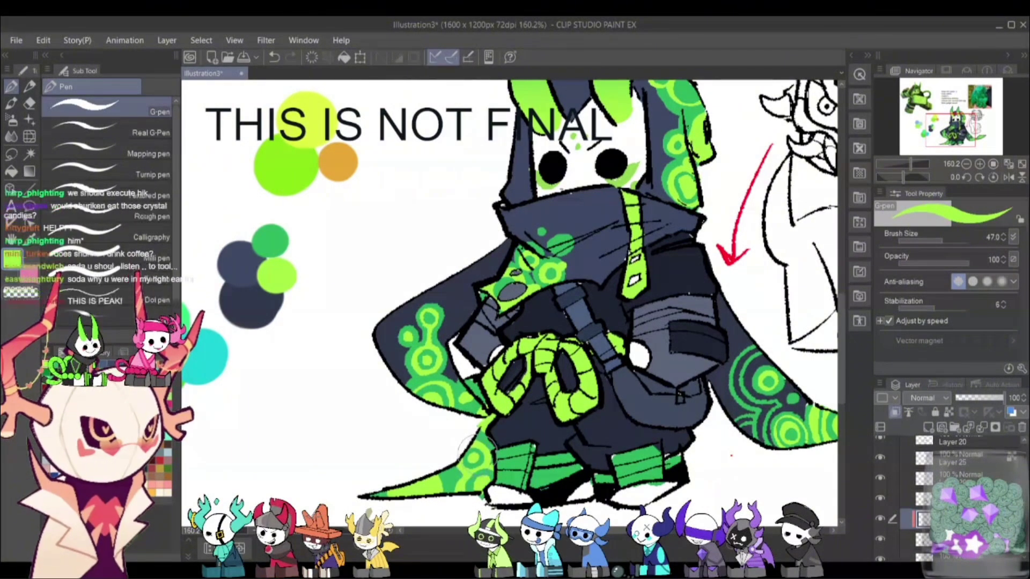
pyautogui.keyDown('alt'); pyautogui.click(468, 451); pyautogui.keyUp('alt')
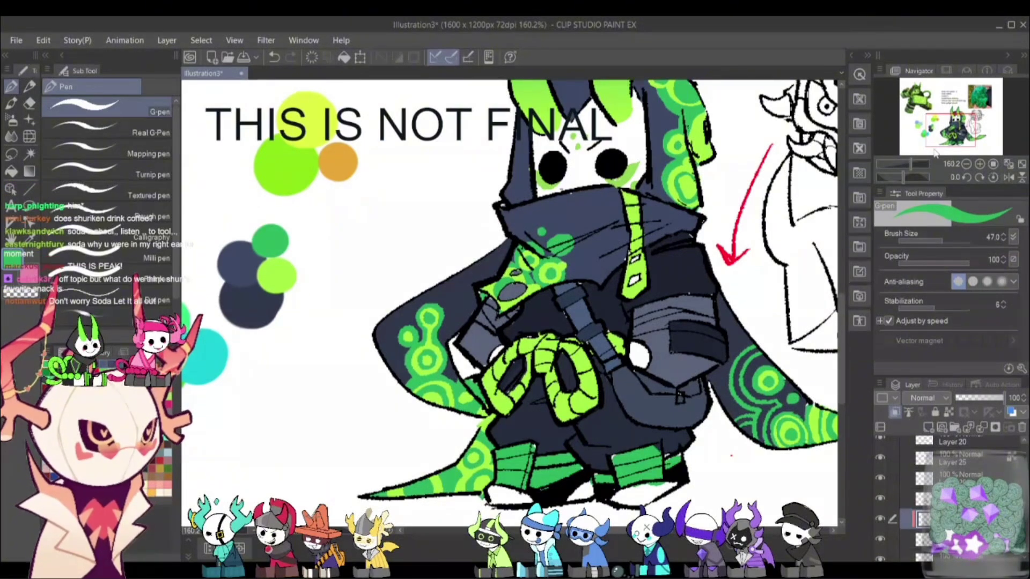
# Add lime spots and bands along the narrow end of the cloth tail with the HIMOG pen
pyautogui.moveTo(942, 123)
pyautogui.mouseDown()
pyautogui.moveTo(958, 130)
pyautogui.moveTo(946, 130)
pyautogui.mouseUp()
pyautogui.moveTo(909, 163); pyautogui.dragTo(914, 164)
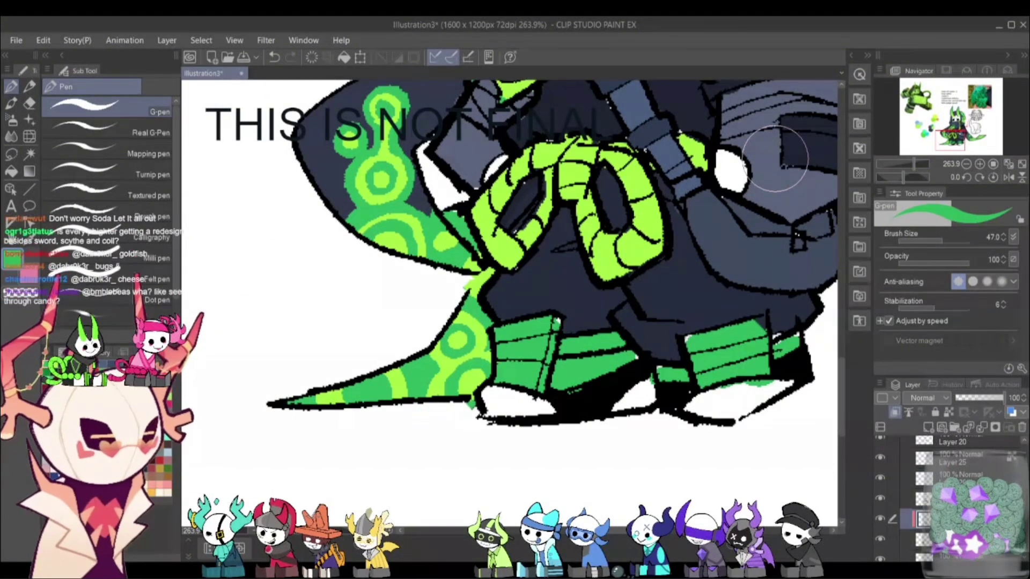
pyautogui.click(11, 103)
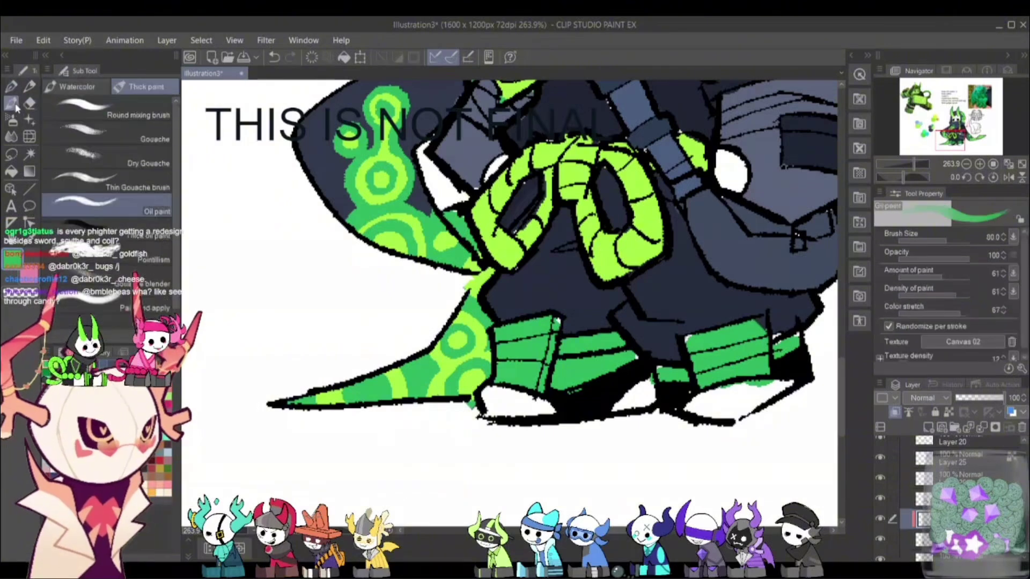
pyautogui.click(30, 86)
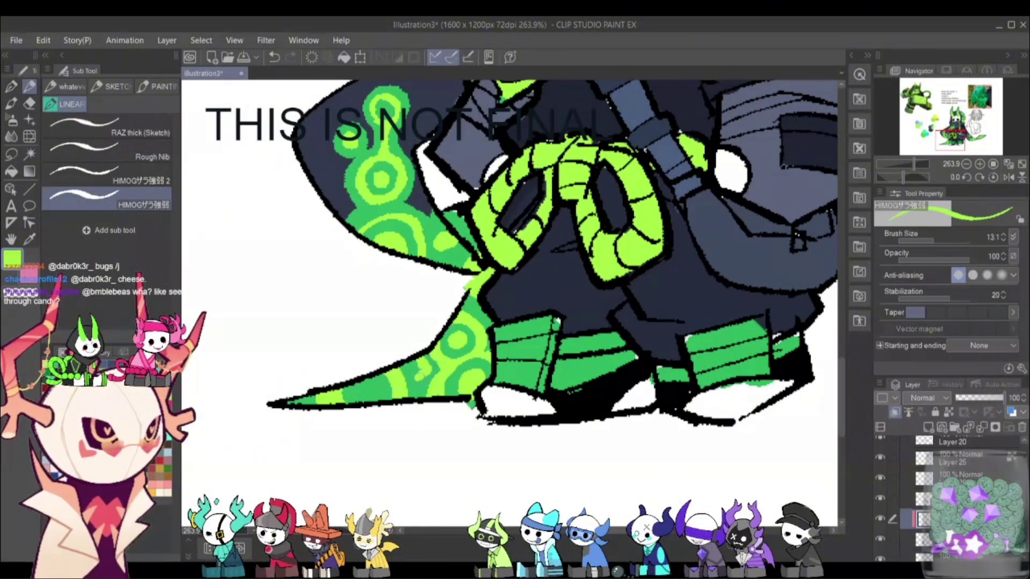
pyautogui.hotkey('ctrl', 'z')
pyautogui.moveTo(413, 352); pyautogui.dragTo(415, 407)
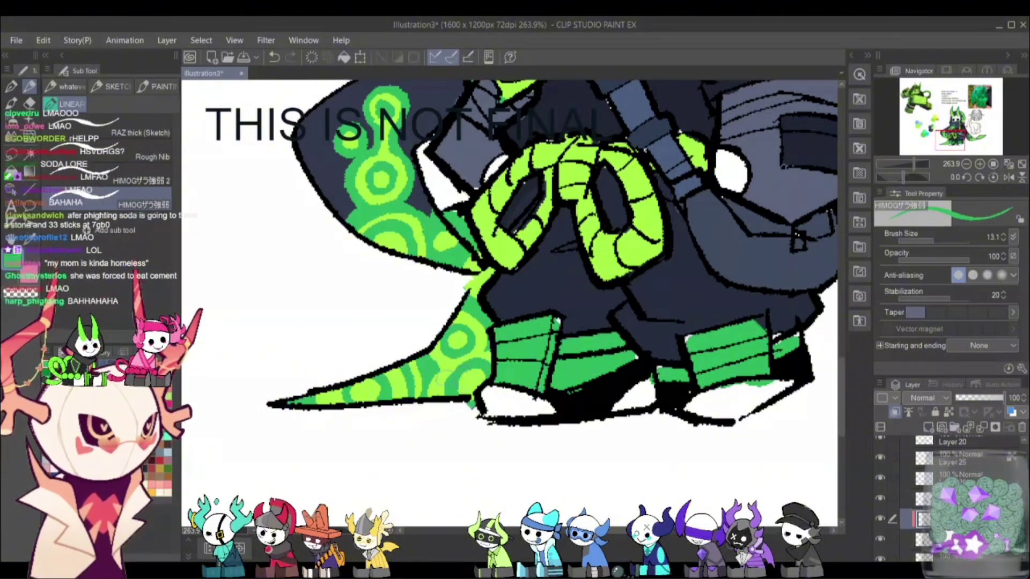
# Refine the rings on the wide part of the cloth tail with sampled green and lime strokes
pyautogui.keyDown('alt'); pyautogui.click(452, 385); pyautogui.keyUp('alt')
pyautogui.moveTo(459, 392); pyautogui.dragTo(483, 367)
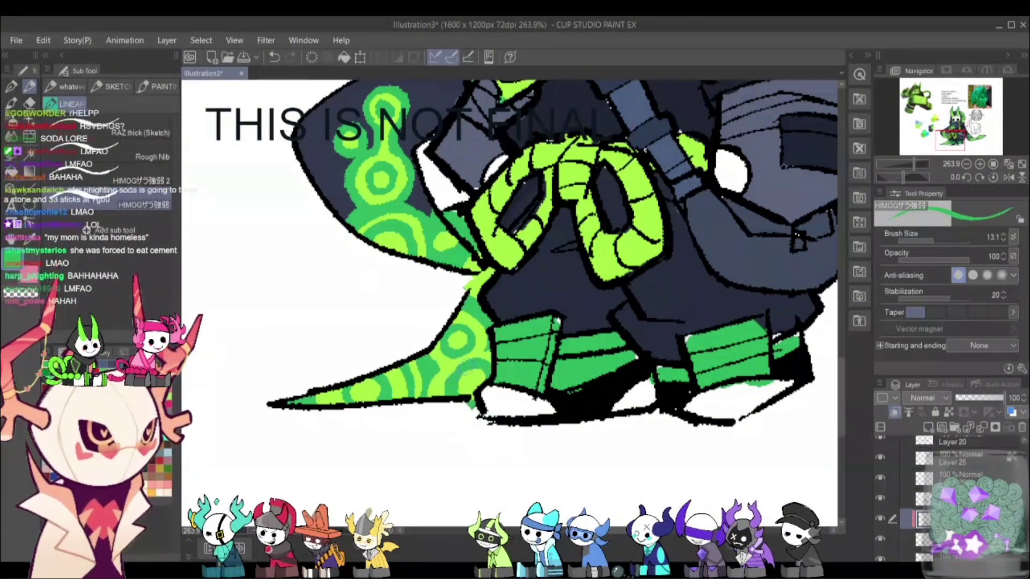
pyautogui.keyDown('alt'); pyautogui.click(465, 377); pyautogui.keyUp('alt')
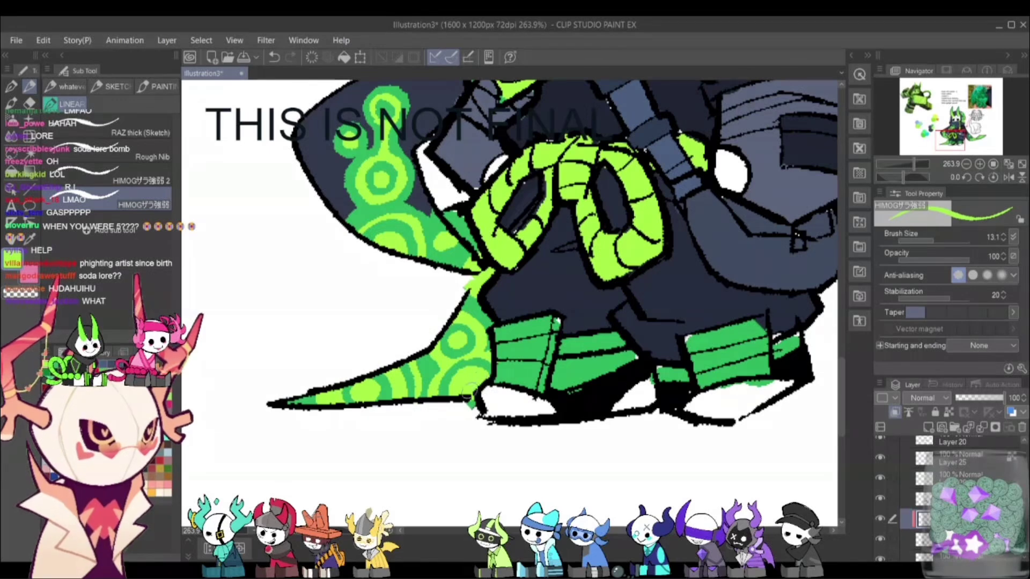
pyautogui.keyDown('alt'); pyautogui.click(445, 386); pyautogui.keyUp('alt')
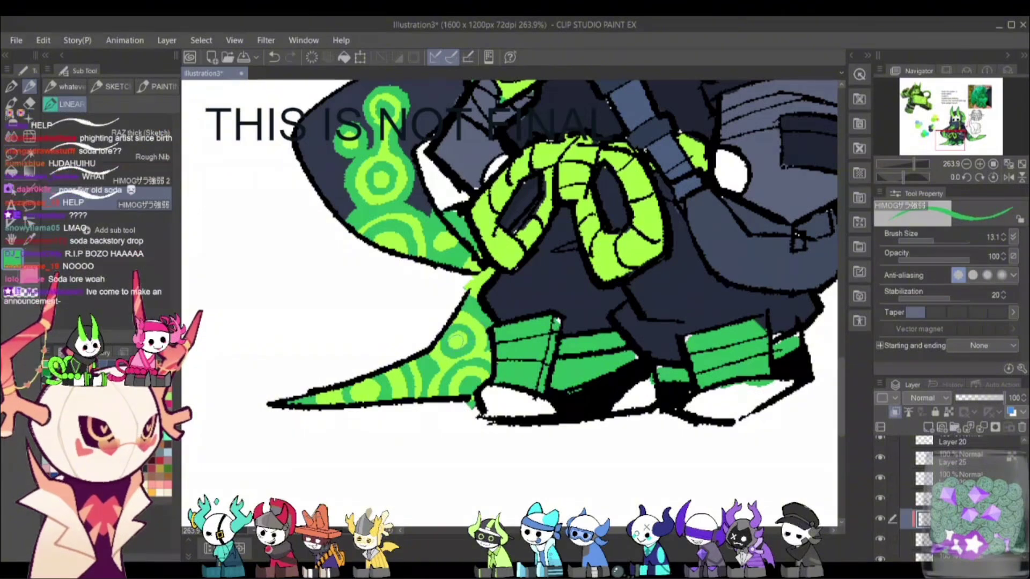
pyautogui.keyDown('alt'); pyautogui.click(480, 340); pyautogui.keyUp('alt')
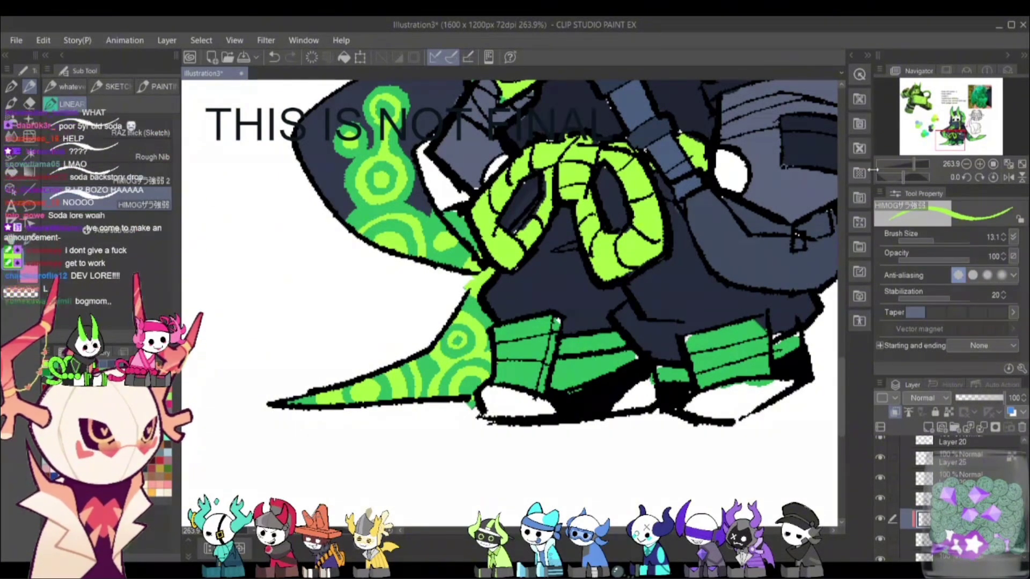
# Draw a short green contour stroke between the ringed spots and the cape's outer edge, undoing the unwanted extra strokes
pyautogui.moveTo(952, 141); pyautogui.dragTo(951, 135)
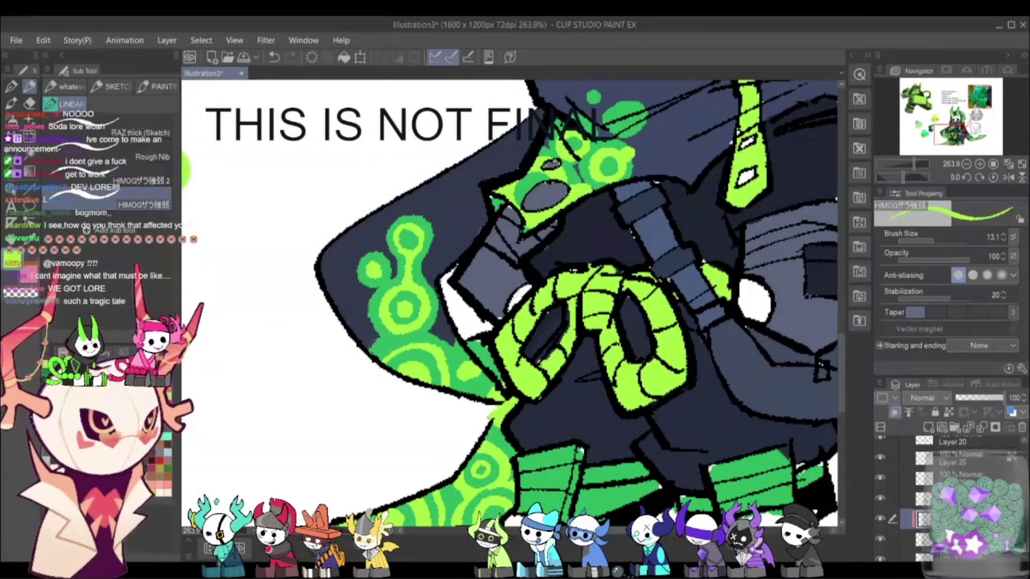
pyautogui.keyDown('alt'); pyautogui.click(378, 327); pyautogui.keyUp('alt')
pyautogui.moveTo(363, 336); pyautogui.dragTo(351, 262)
pyautogui.hotkey('ctrl', 'z')
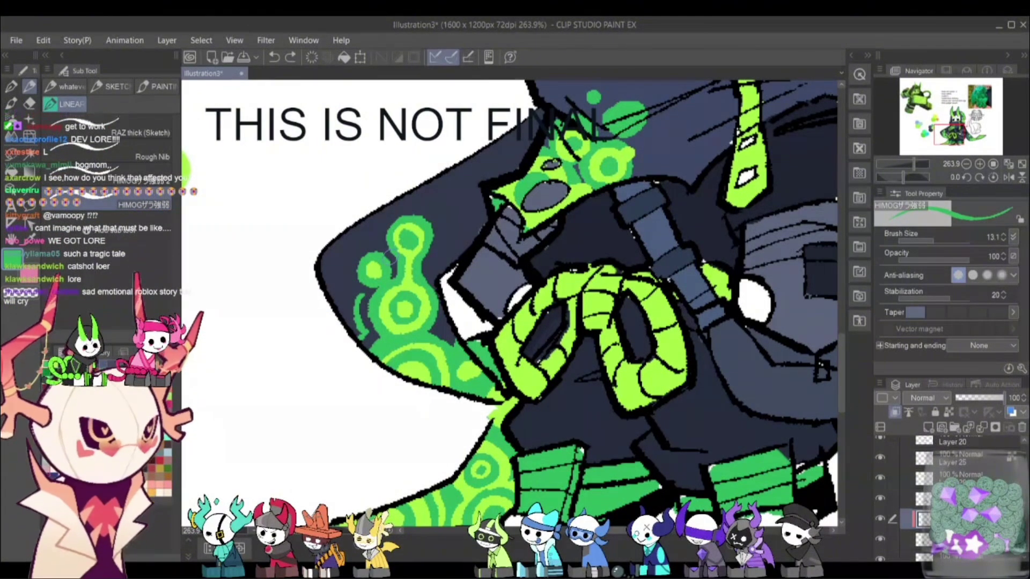
pyautogui.moveTo(327, 265)
pyautogui.mouseDown()
pyautogui.moveTo(362, 384)
pyautogui.moveTo(409, 360)
pyautogui.moveTo(396, 410)
pyautogui.moveTo(378, 402)
pyautogui.moveTo(370, 373)
pyautogui.moveTo(410, 356)
pyautogui.moveTo(414, 341)
pyautogui.moveTo(483, 338)
pyautogui.moveTo(472, 382)
pyautogui.mouseUp()
pyautogui.hotkey('ctrl', 'z')
pyautogui.hotkey('ctrl', 'z')
pyautogui.hotkey('ctrl', 'z')
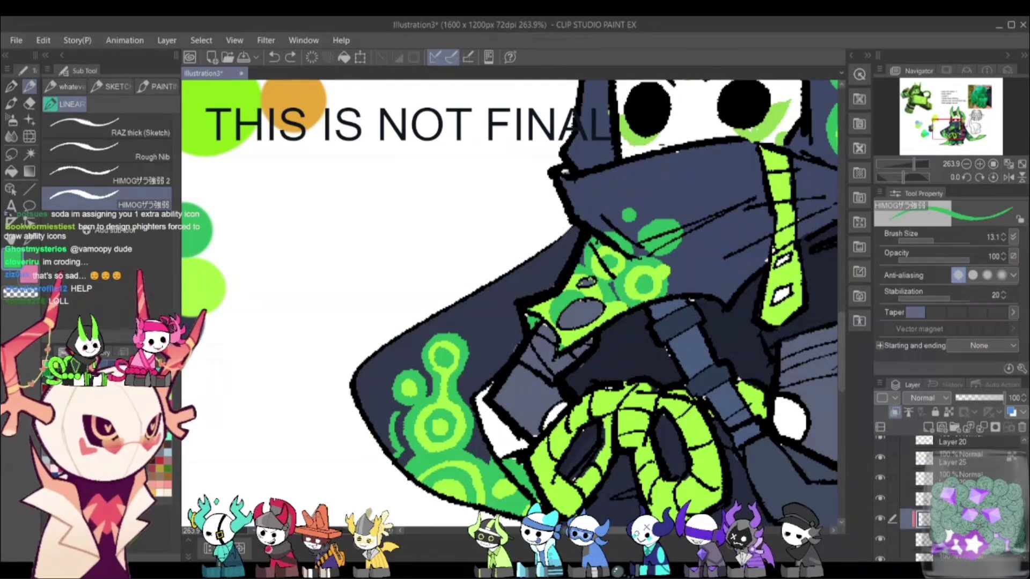
# Trace a green contour around the whole cluster of ringed spots on the cape and extend it along the inner edge
pyautogui.moveTo(456, 396); pyautogui.dragTo(472, 419)
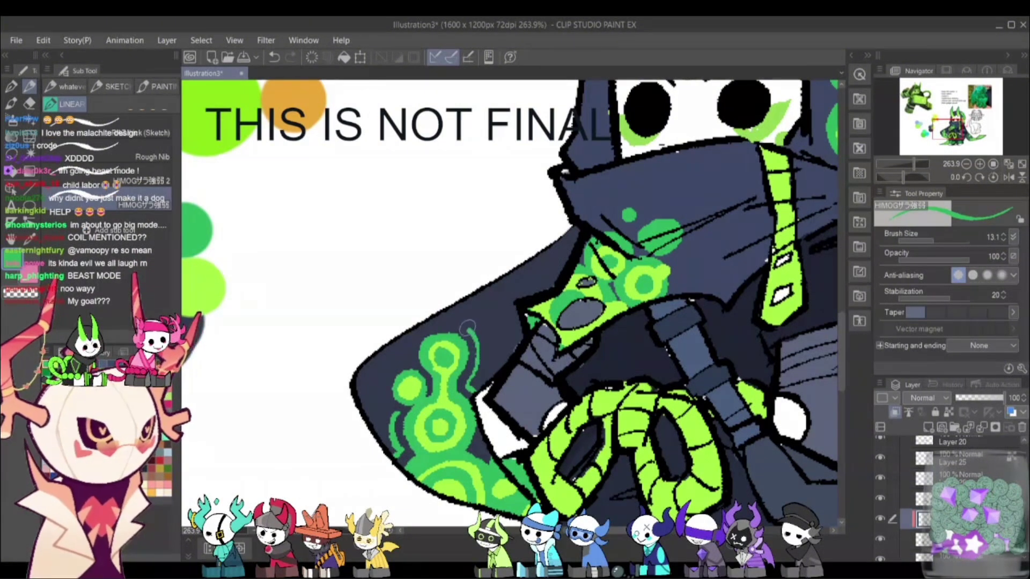
pyautogui.hotkey('ctrl', 'z')
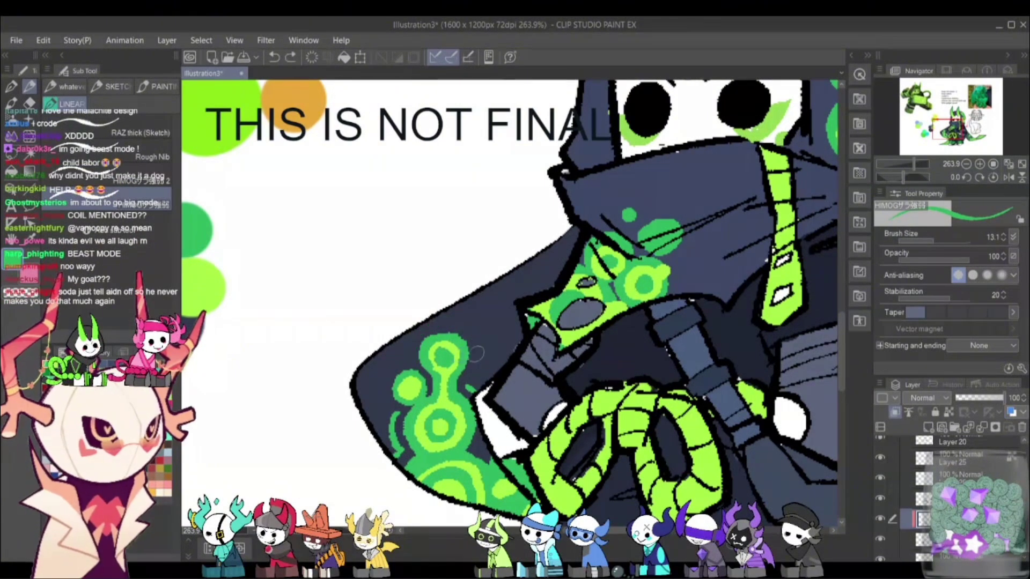
pyautogui.moveTo(472, 388)
pyautogui.mouseDown()
pyautogui.moveTo(483, 351)
pyautogui.moveTo(460, 320)
pyautogui.moveTo(430, 319)
pyautogui.moveTo(394, 369)
pyautogui.moveTo(385, 397)
pyautogui.moveTo(394, 410)
pyautogui.mouseUp()
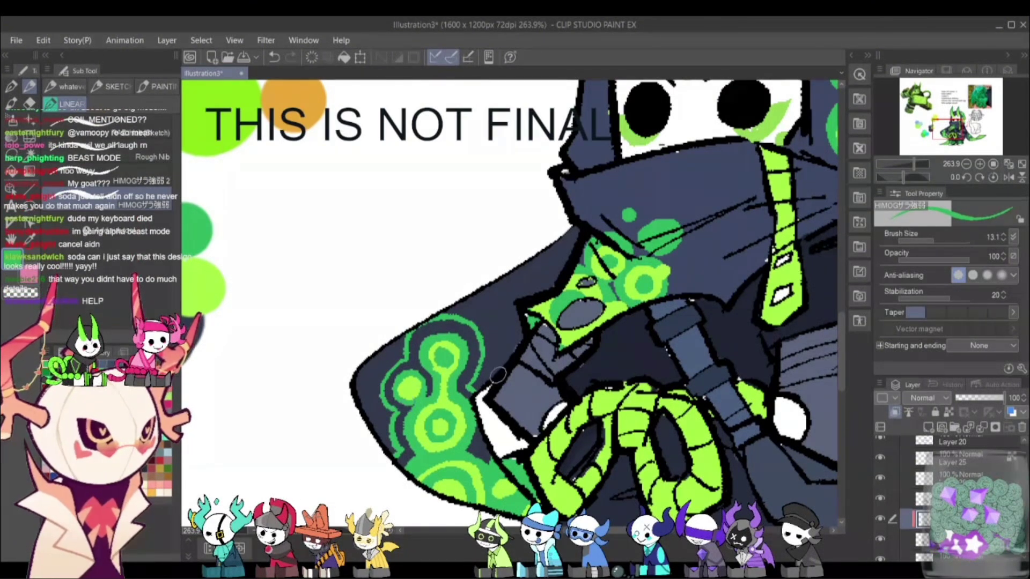
pyautogui.moveTo(479, 447)
pyautogui.mouseDown()
pyautogui.moveTo(484, 435)
pyautogui.moveTo(495, 444)
pyautogui.mouseUp()
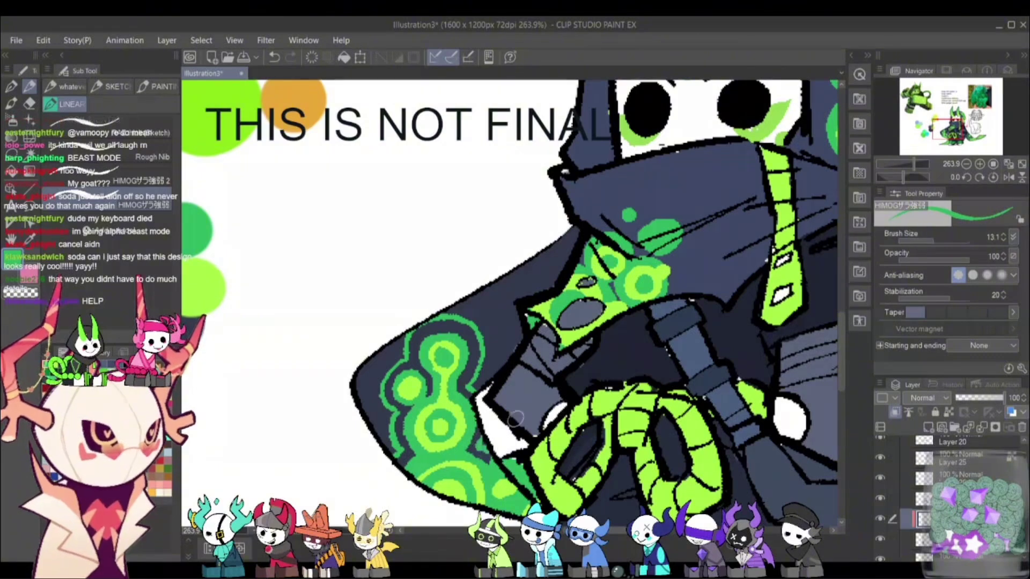
pyautogui.moveTo(914, 165); pyautogui.dragTo(907, 168)
pyautogui.moveTo(681, 408); pyautogui.dragTo(610, 415)
pyautogui.scroll(1, 509, 274)
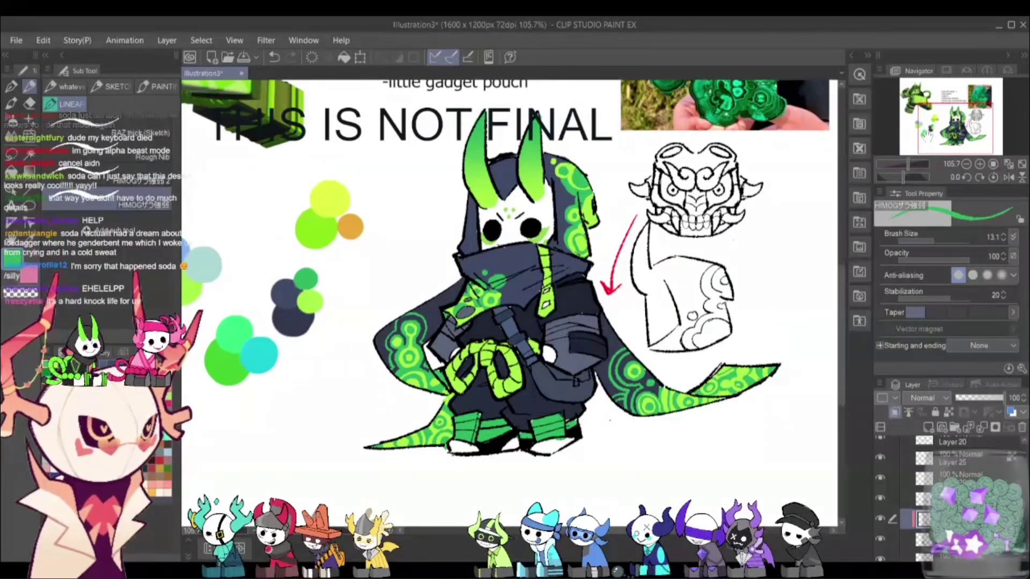